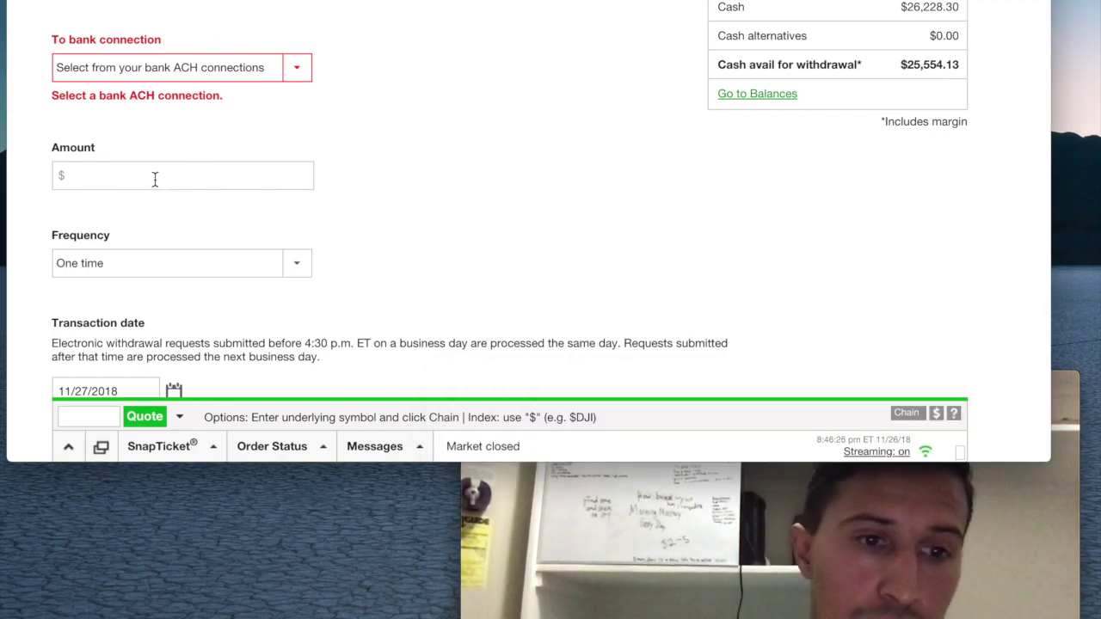
Select the Amount field on the TD Ameritrade one-time withdrawal form.
left_click(155, 179)
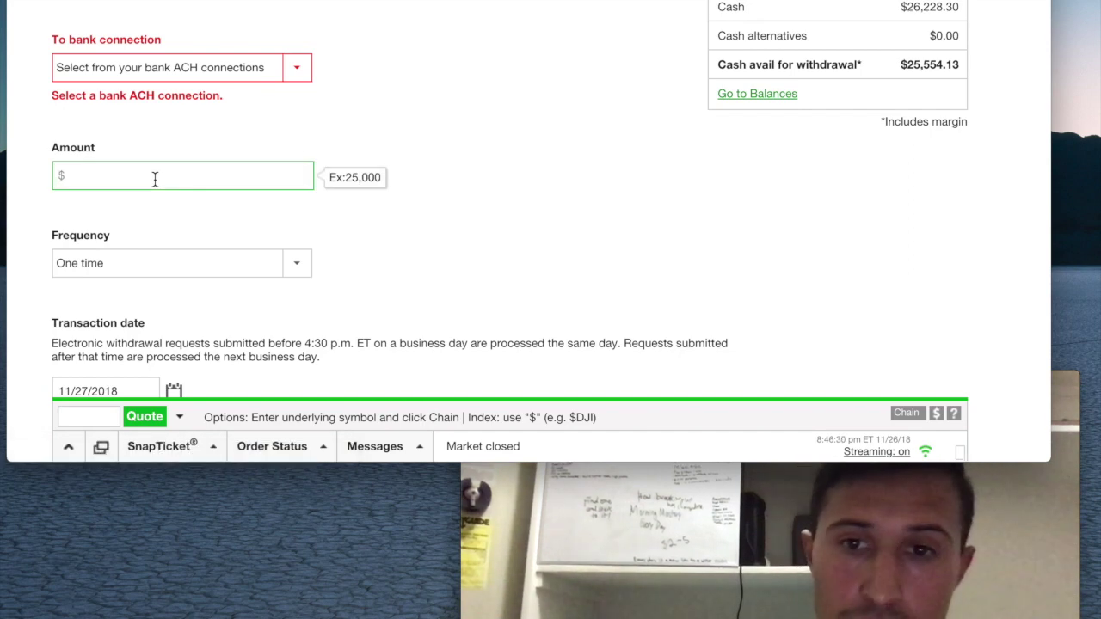
Enter $23,000 as the one-time withdrawal amount, correcting a mistyped entry.
type("22")
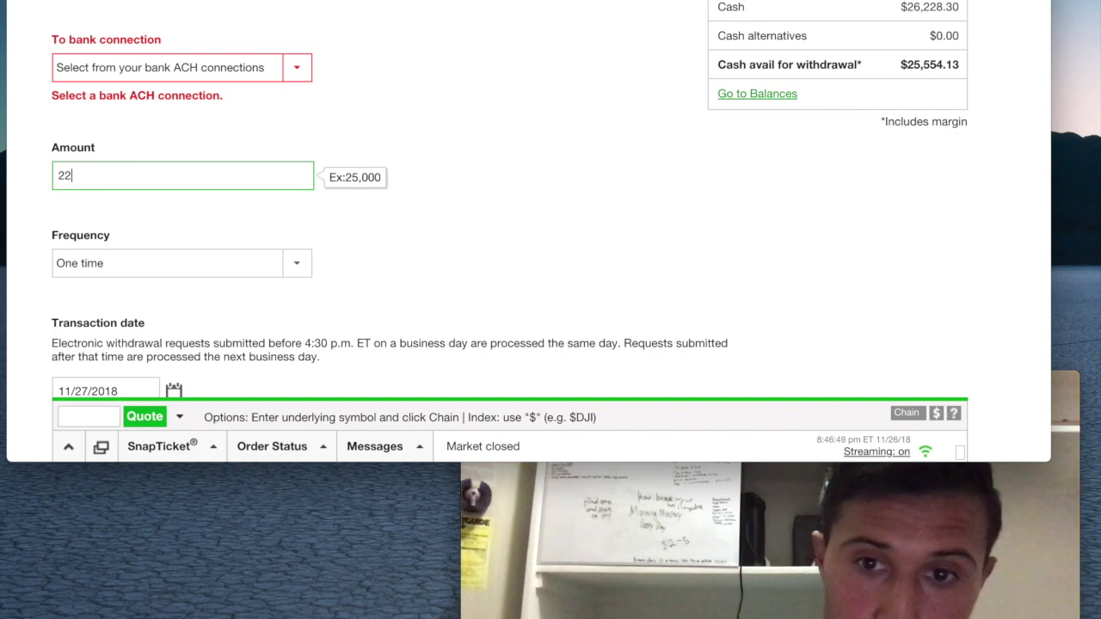
type("4")
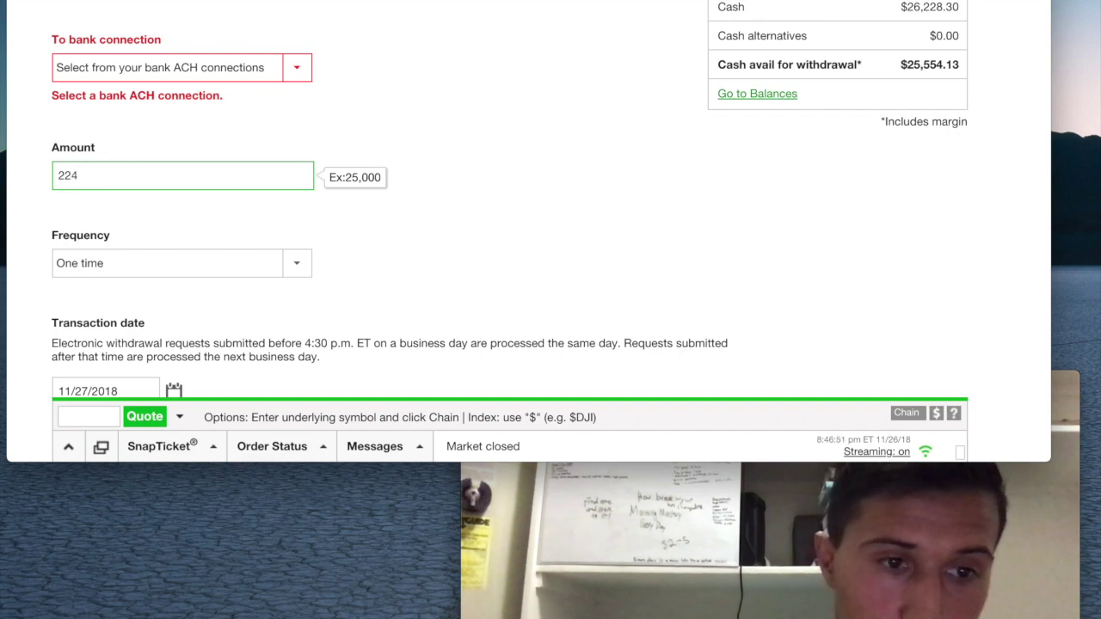
key("BackSpace")
key("BackSpace")
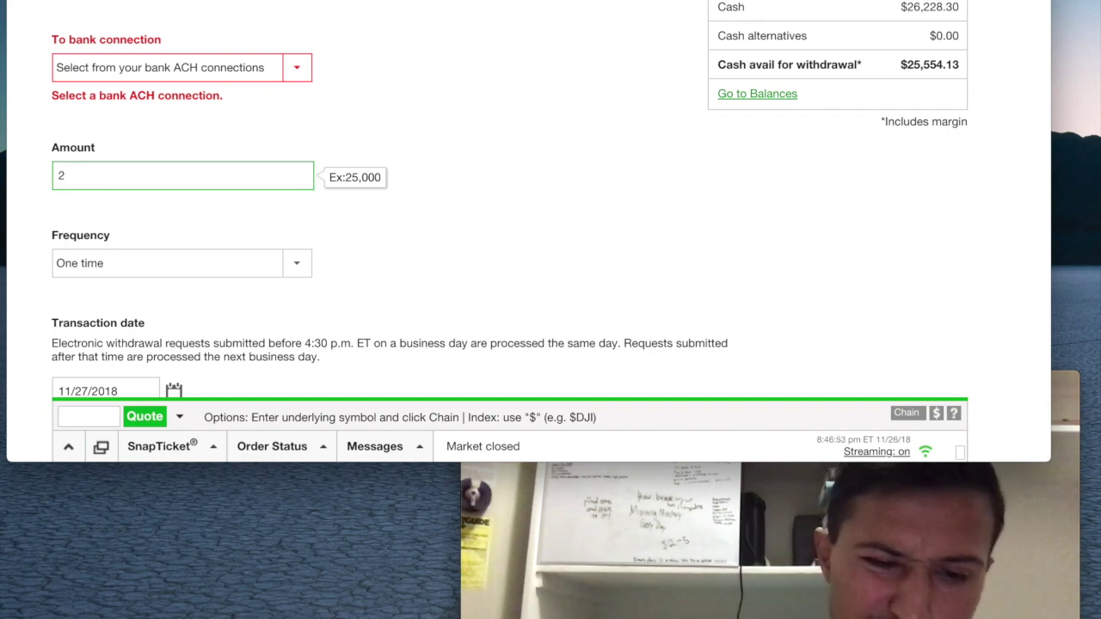
type("3000")
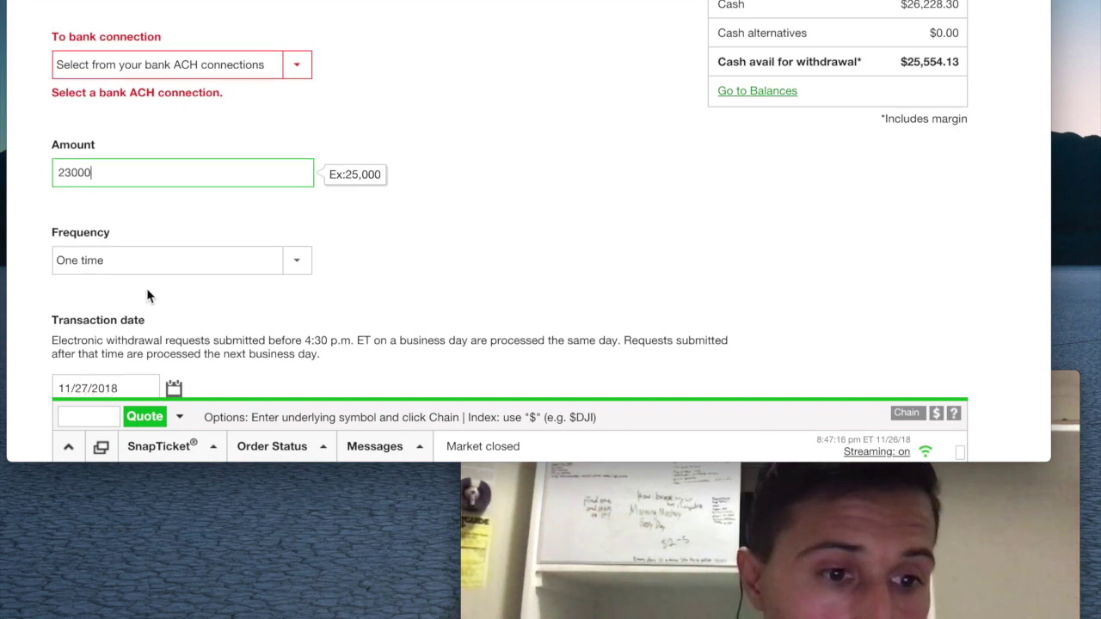
scroll(146, 293, "down", 2)
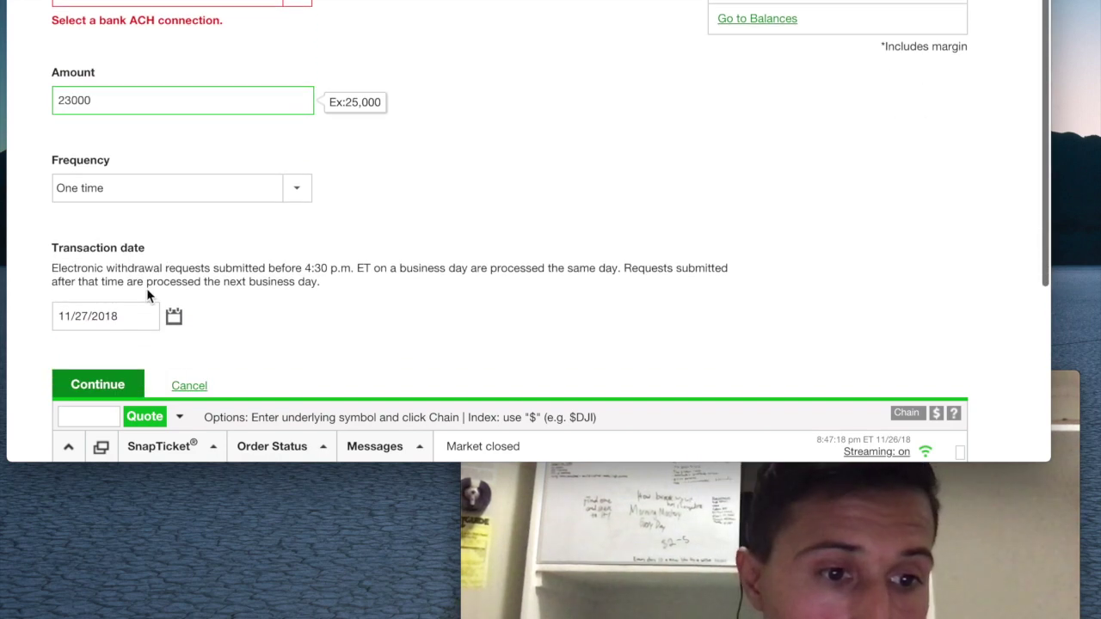
left_click(113, 385)
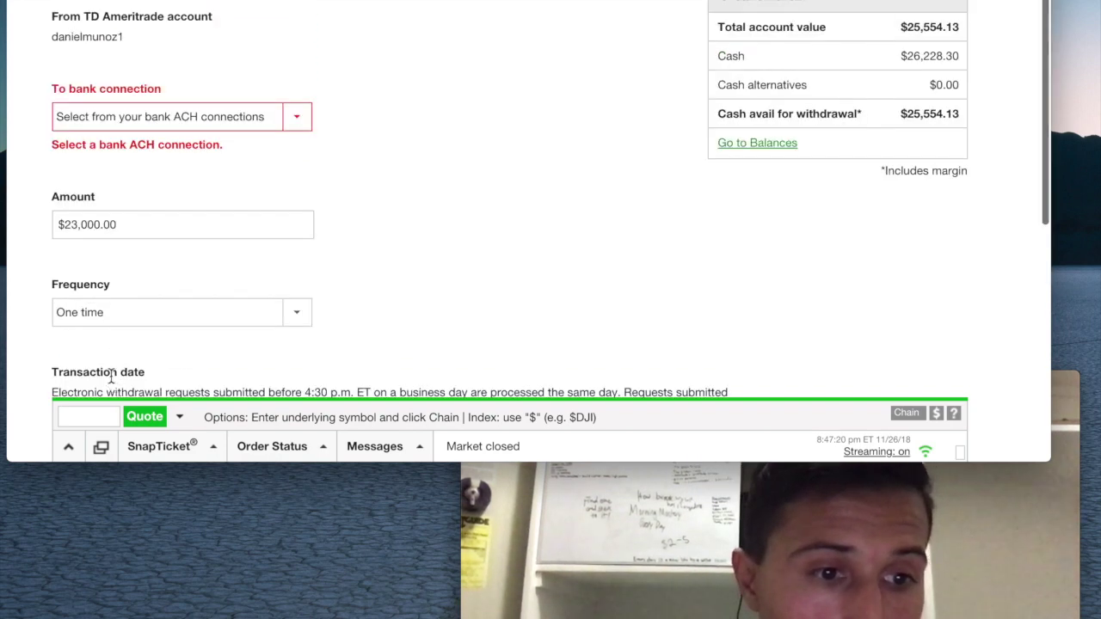
Choose the linked bank as the ACH destination, then review and submit the withdrawal.
left_click(201, 116)
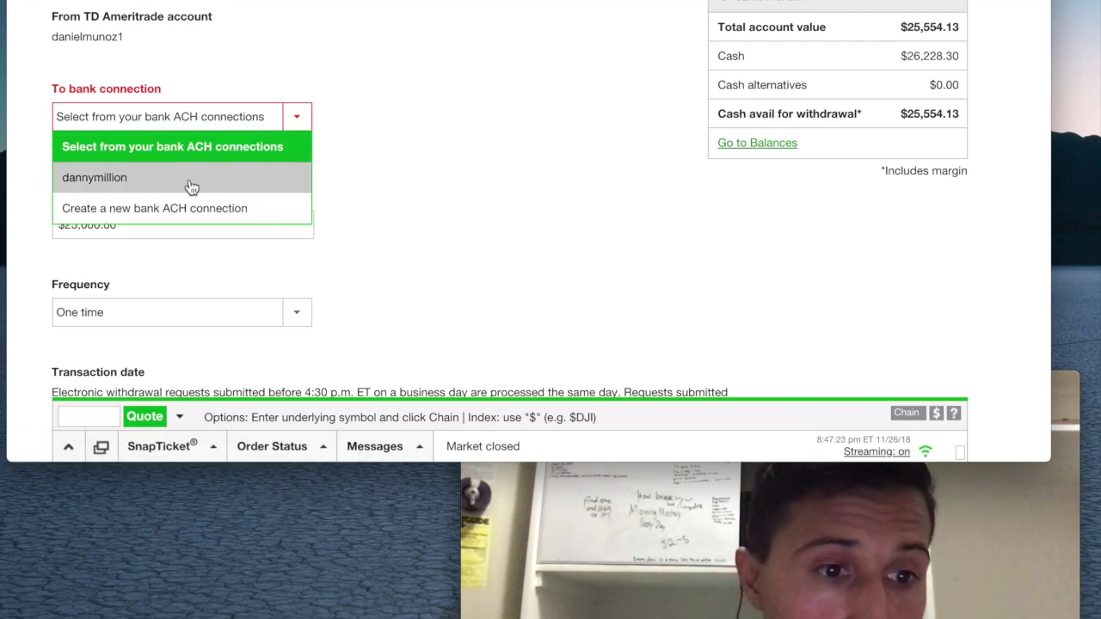
left_click(191, 181)
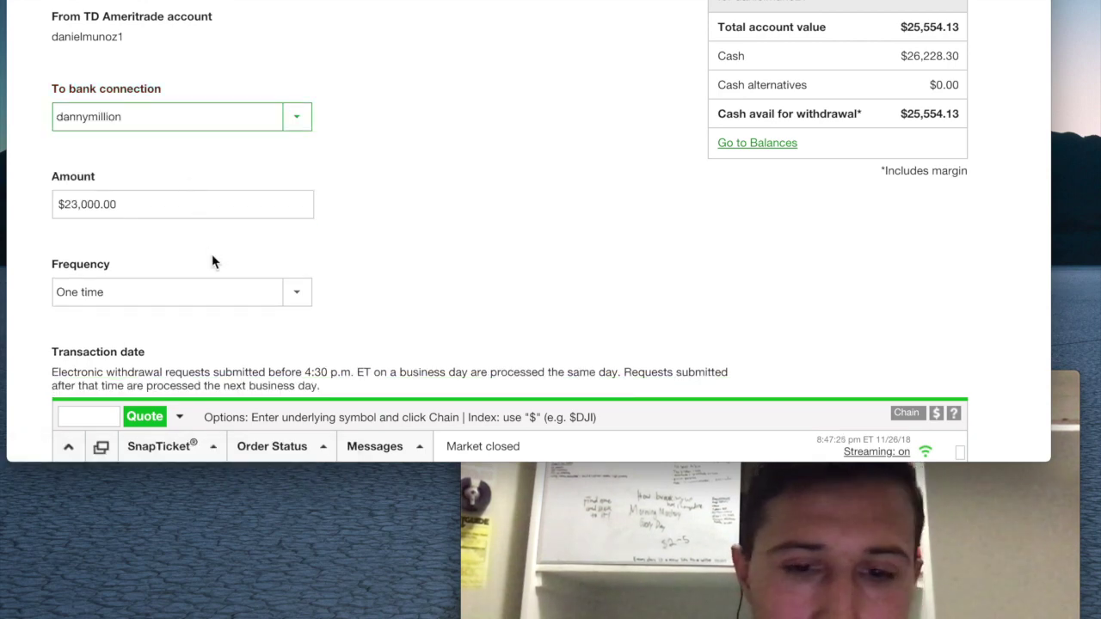
scroll(213, 262, "down", 1)
scroll(214, 275, "down", 2)
left_click(127, 344)
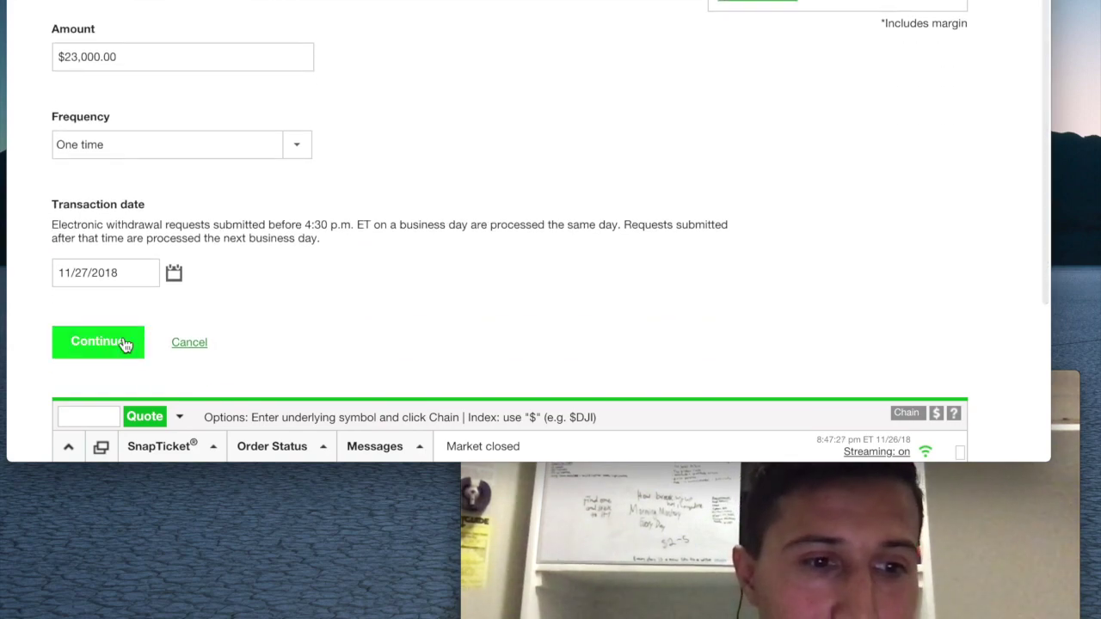
scroll(379, 292, "down", 2)
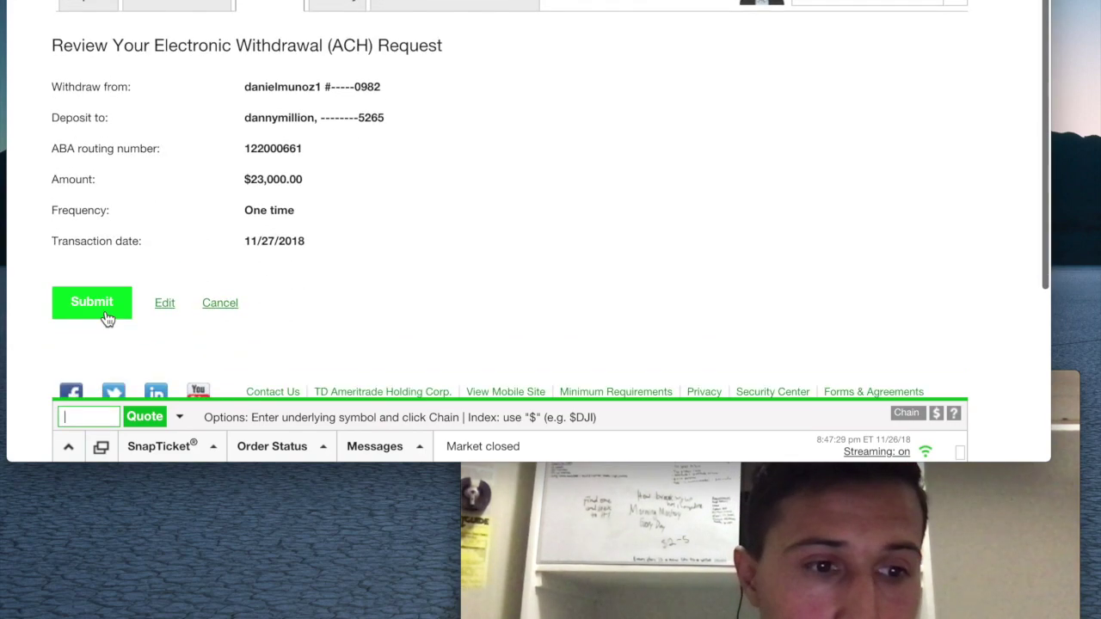
left_click(92, 303)
scroll(745, 175, "down", 1)
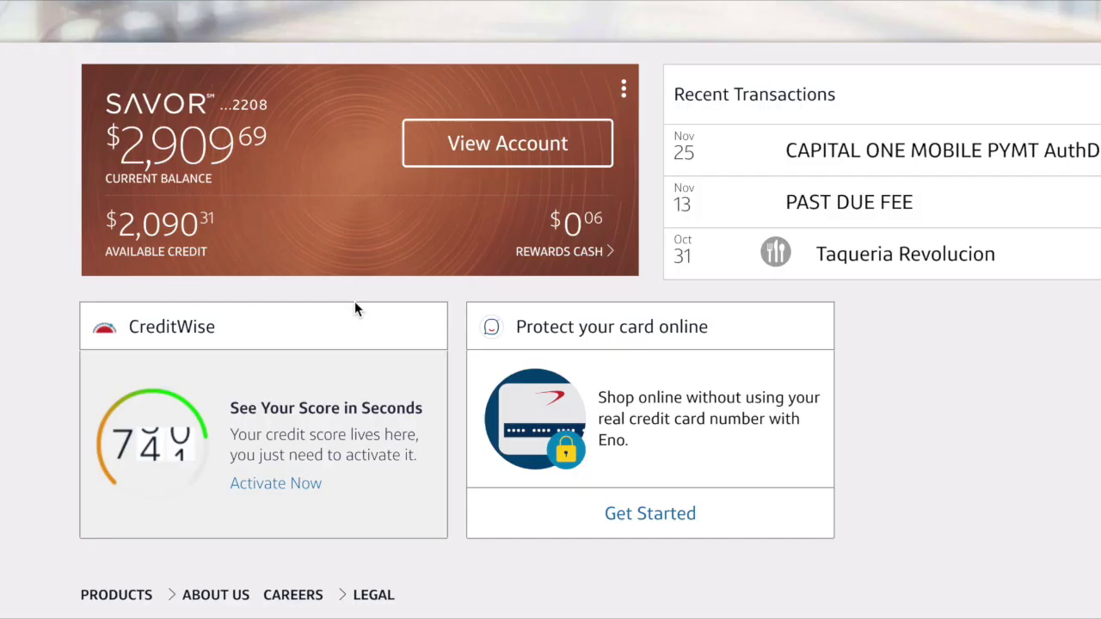
Pay the Savor card's full $2,909.69 current balance from checking for November 28, 2018.
left_click(487, 155)
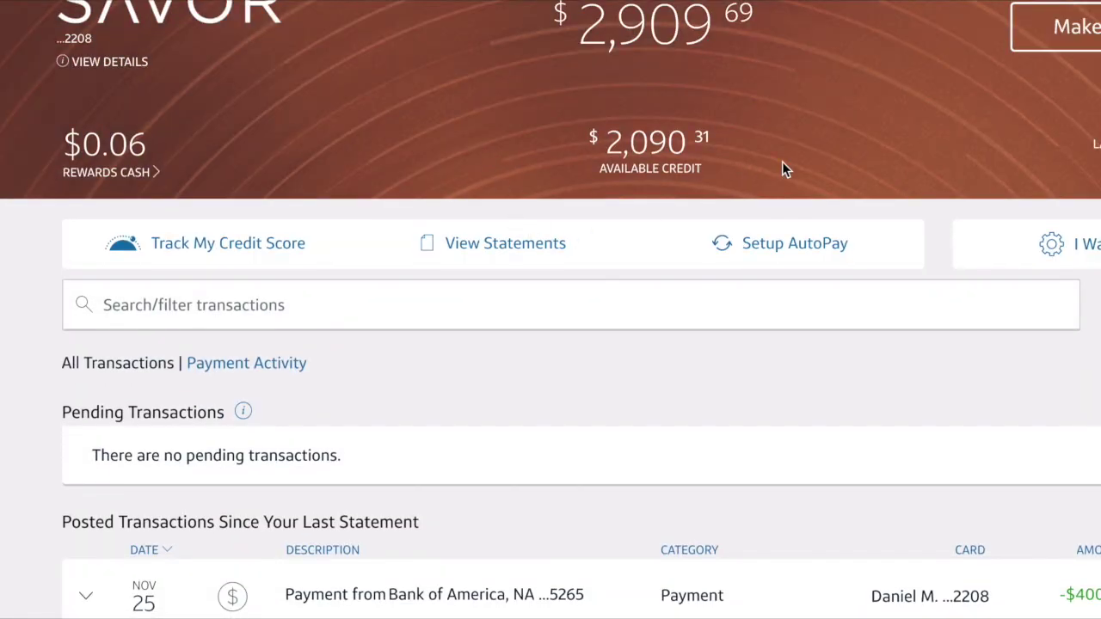
left_click(1059, 34)
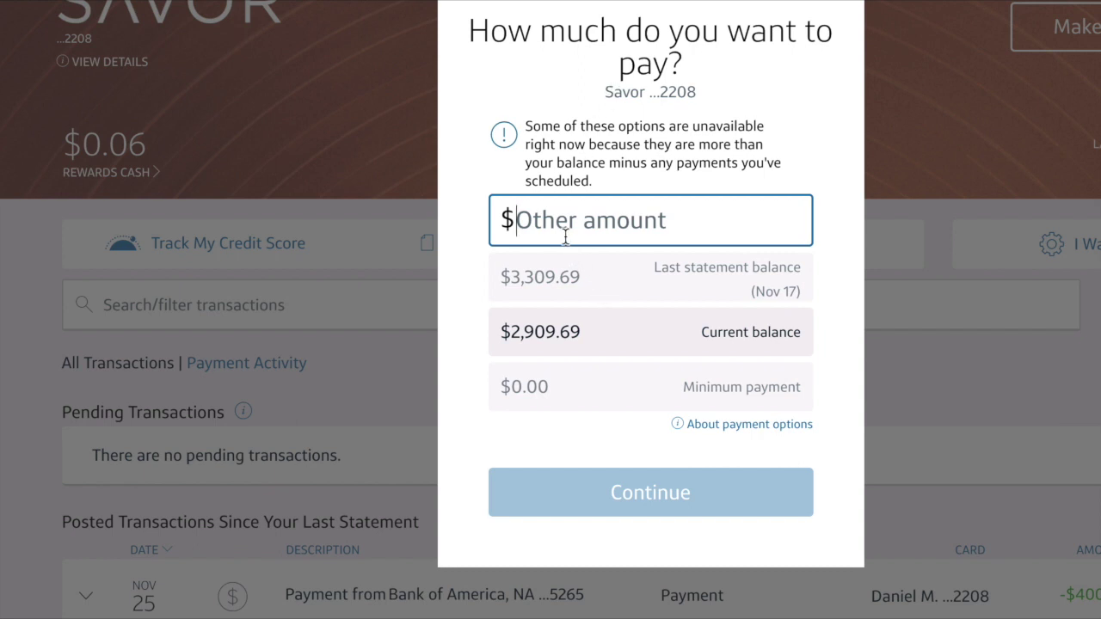
left_click(577, 336)
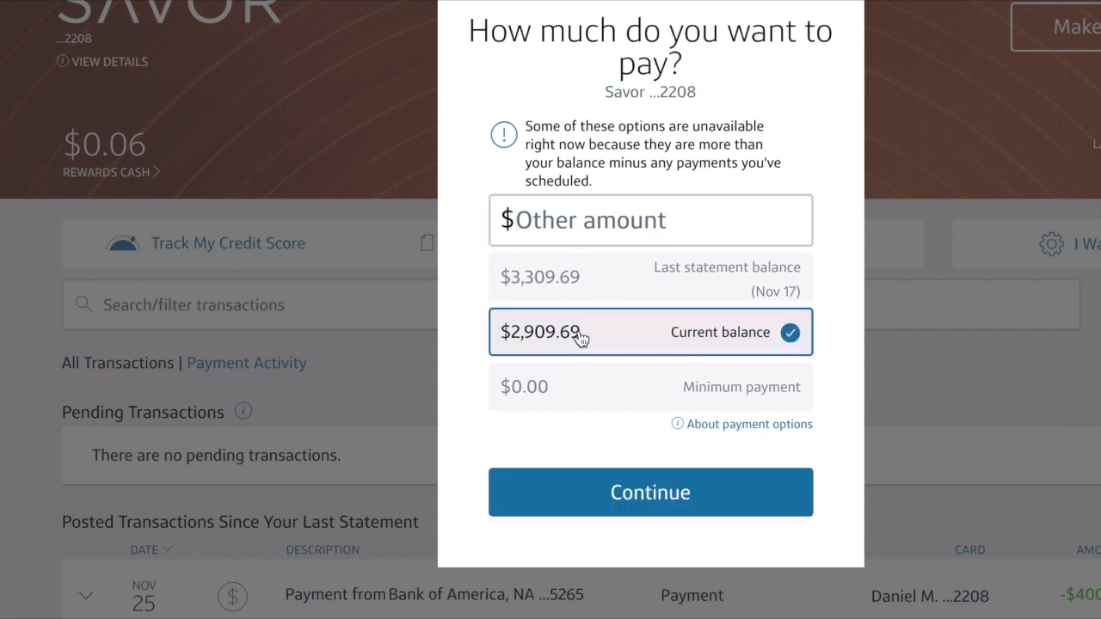
left_click(603, 492)
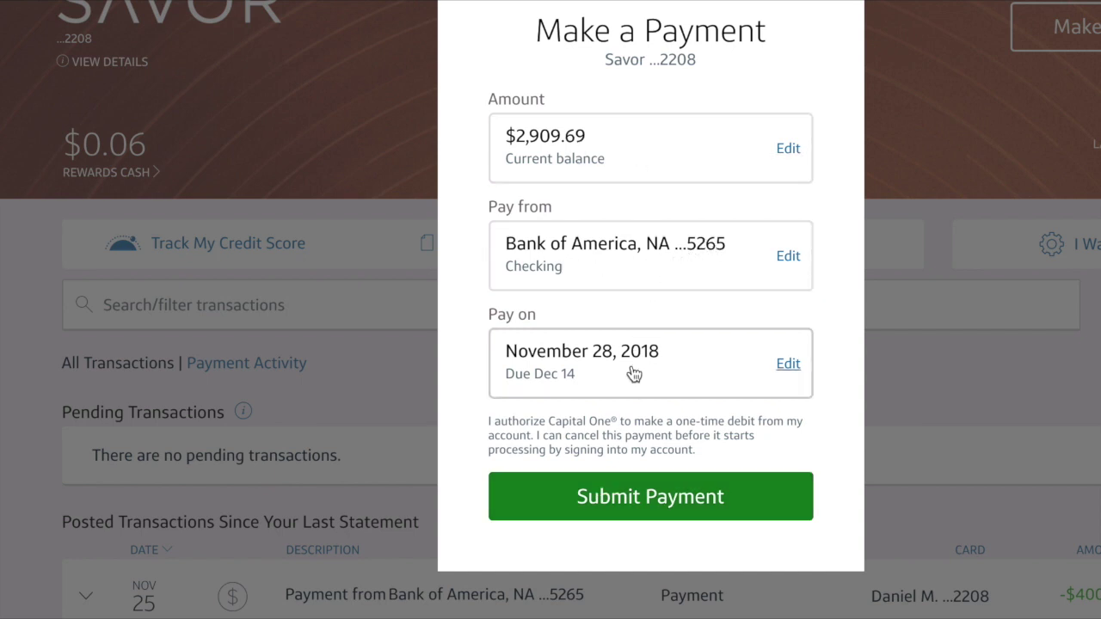
left_click(652, 493)
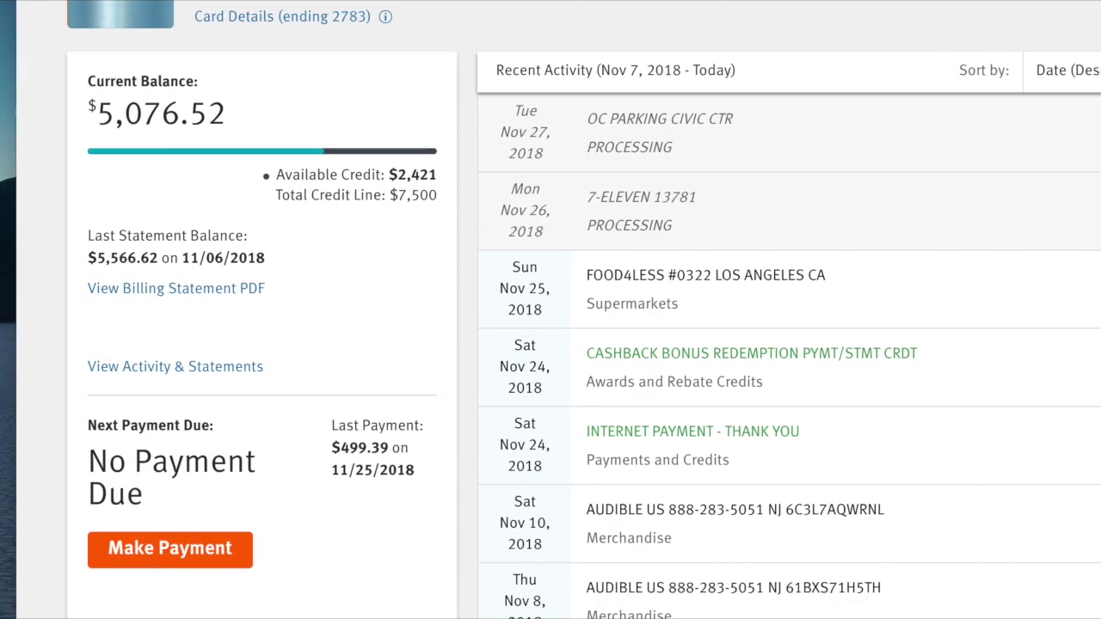
Pay Discover's full $5,076.52 current balance from the Bofa account, dated 11/28/2018.
left_click(247, 558)
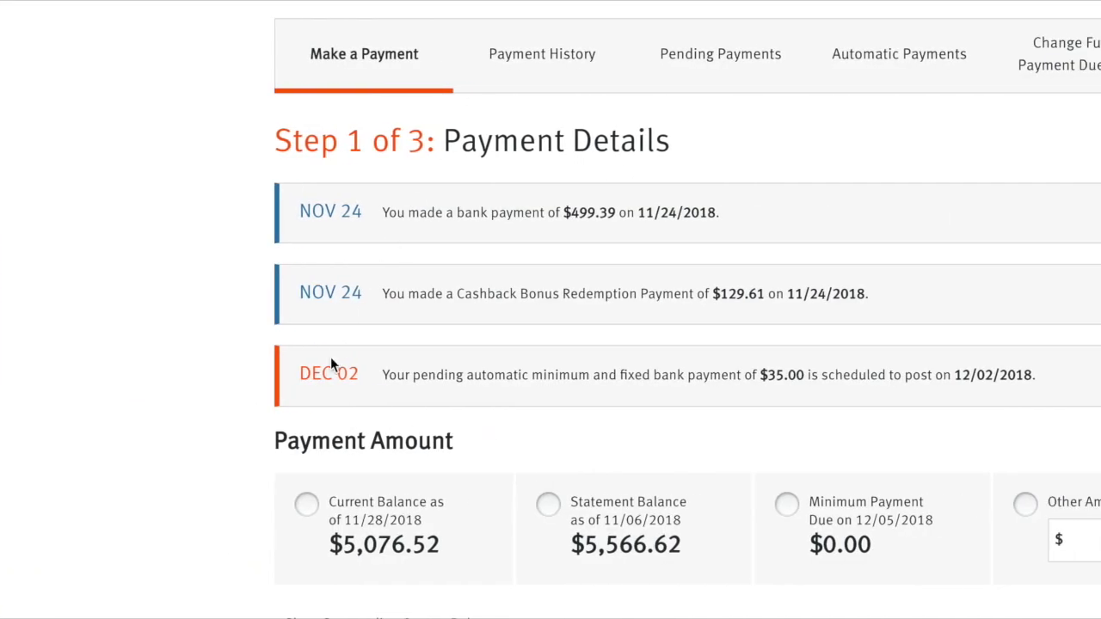
left_click(306, 504)
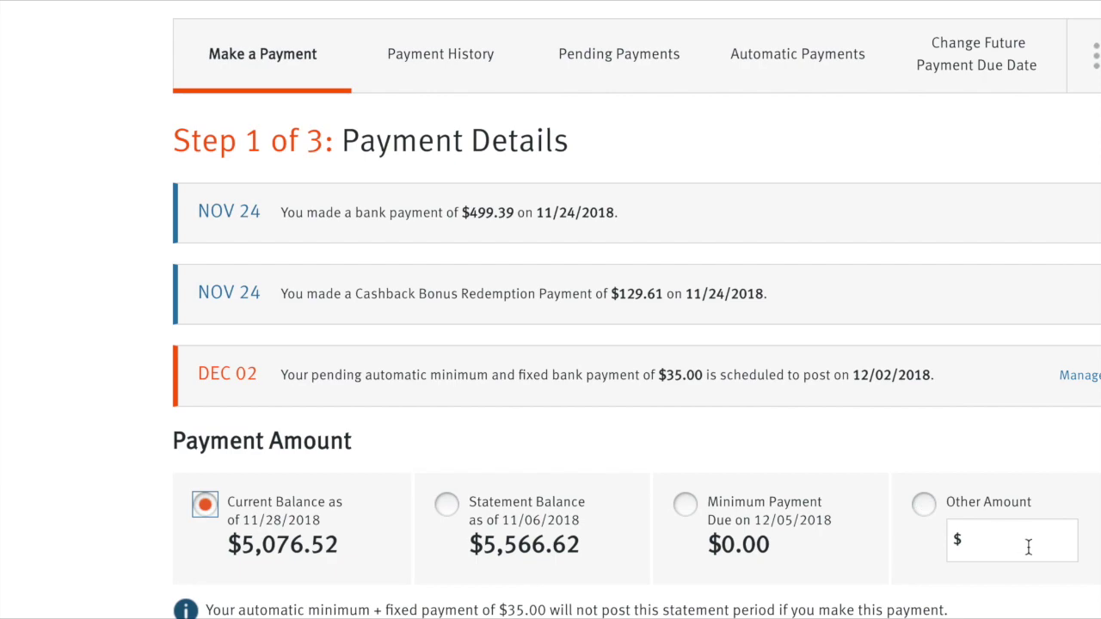
scroll(746, 520, "down", 2)
scroll(746, 519, "down", 5)
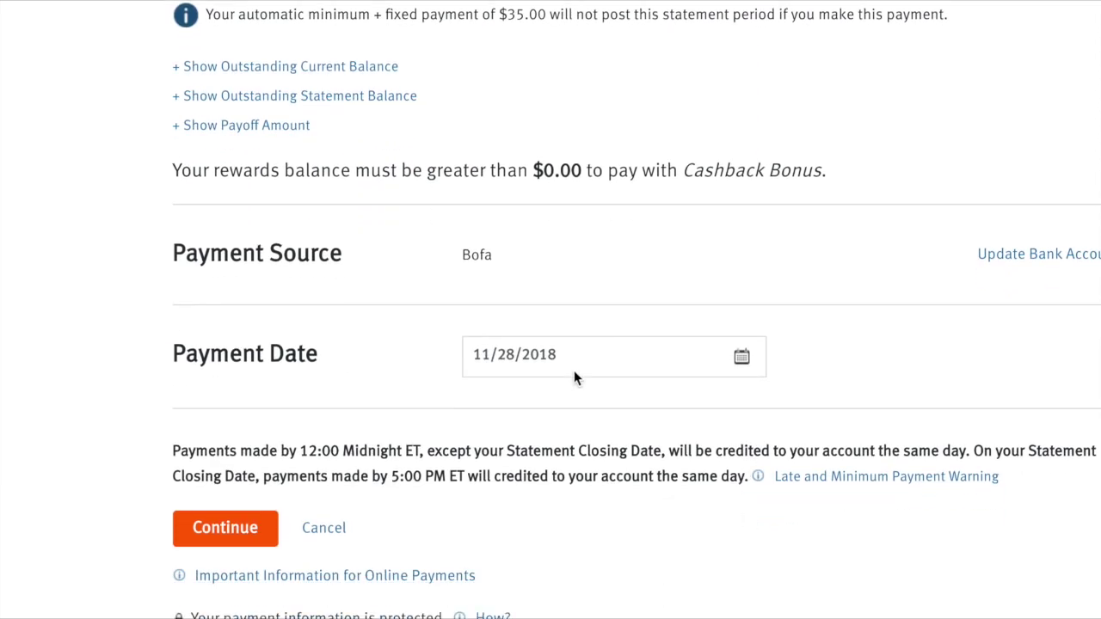
left_click(228, 533)
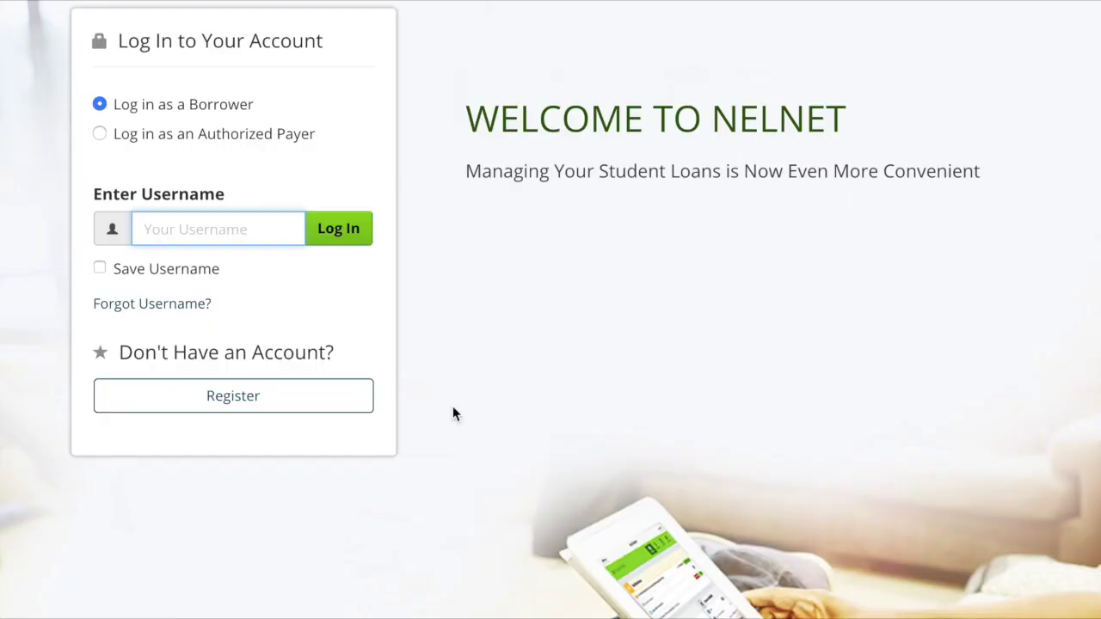
type("dmun")
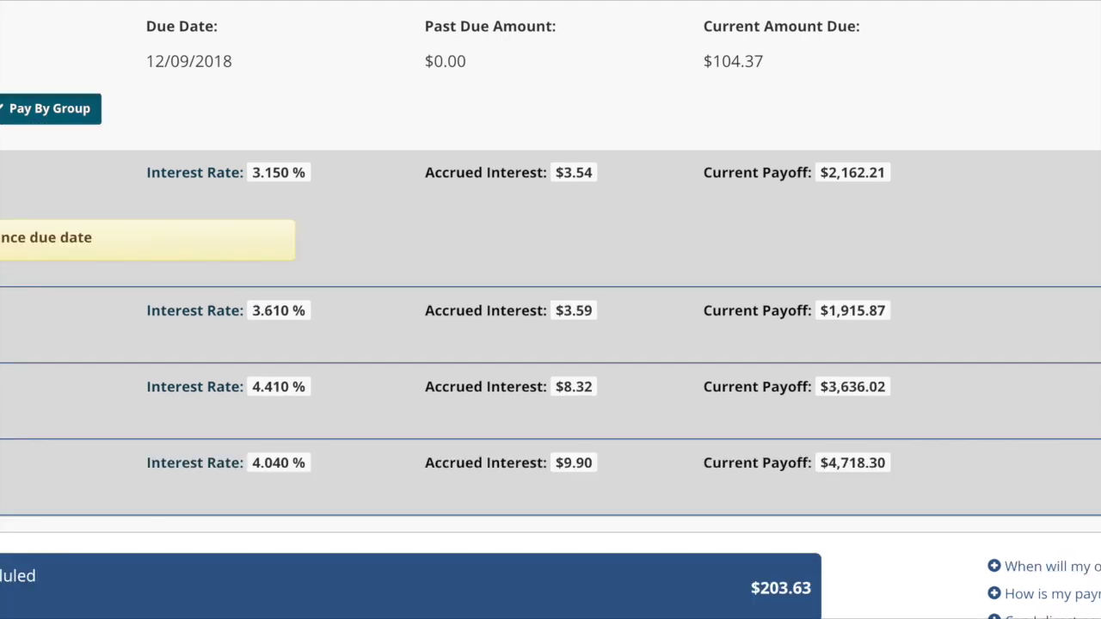
Scroll through the Nelnet payment form reviewing the four loan payoffs totaling $12,432.40.
scroll(551, 310, "down", 4)
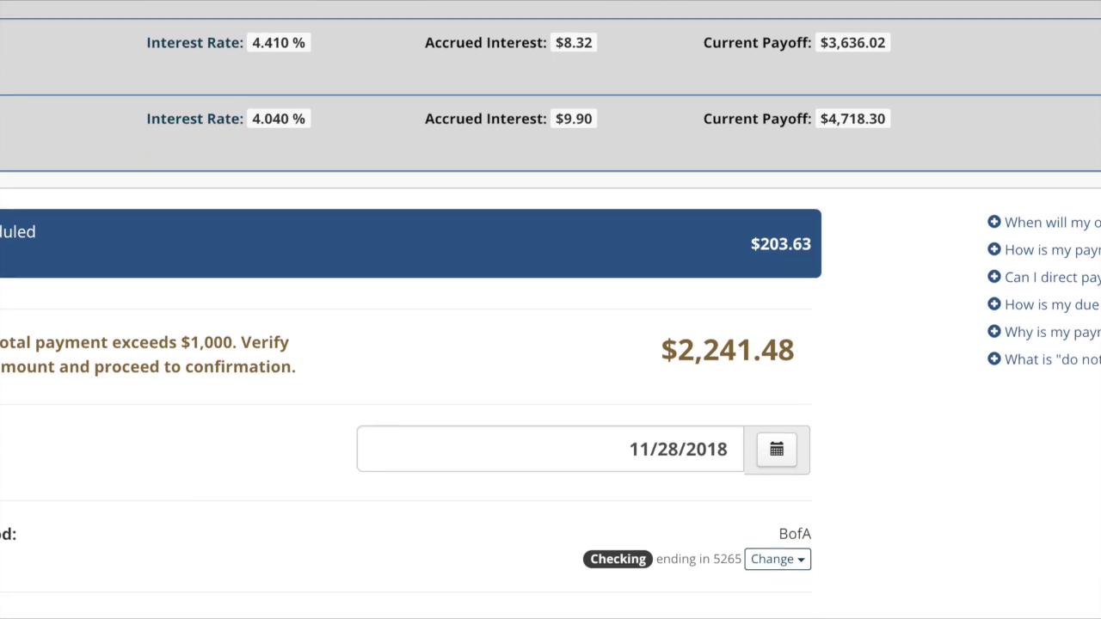
scroll(551, 309, "up", 2)
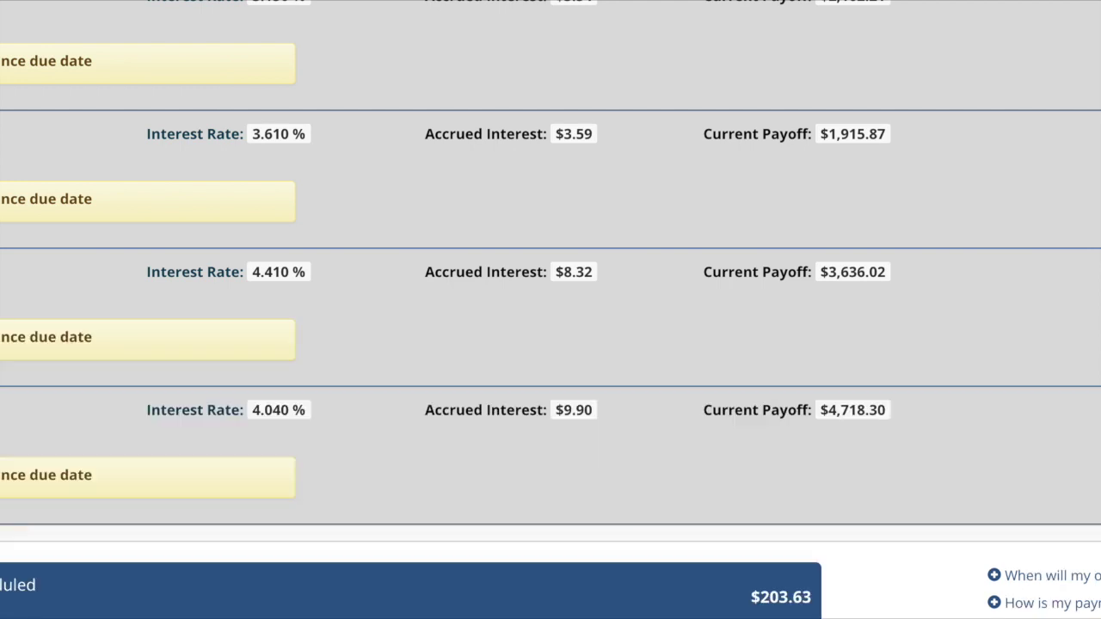
scroll(1053, 471, "down", 3)
scroll(1054, 472, "down", 3)
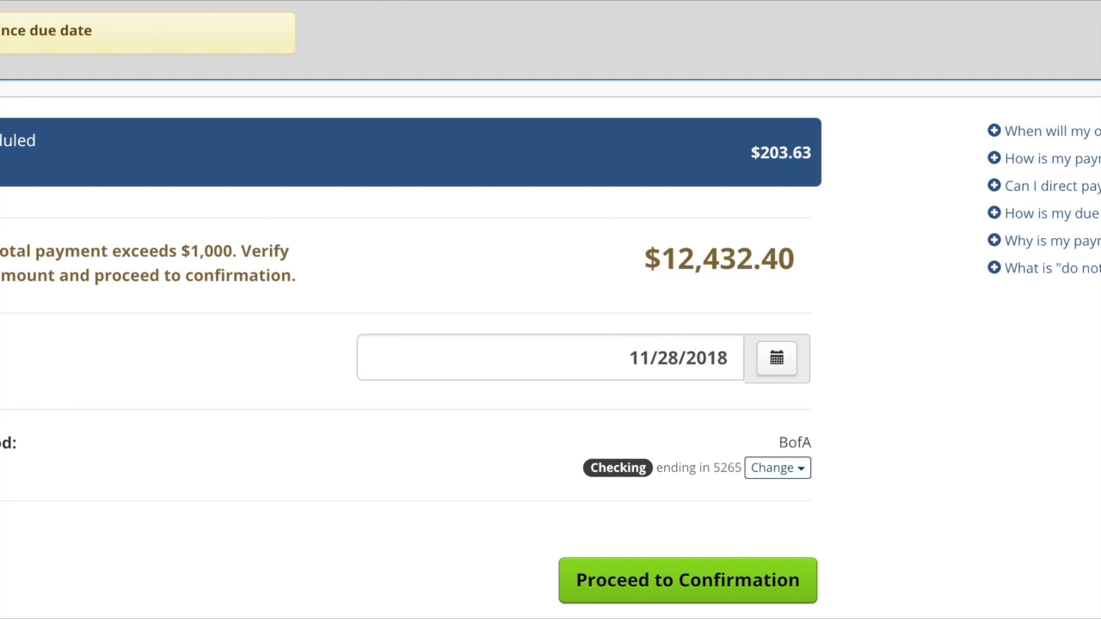
Review the $12,432.40 Nelnet payment from BofA checking for 11/28/2018, then pay it.
left_click(680, 589)
scroll(497, 387, "up", 6)
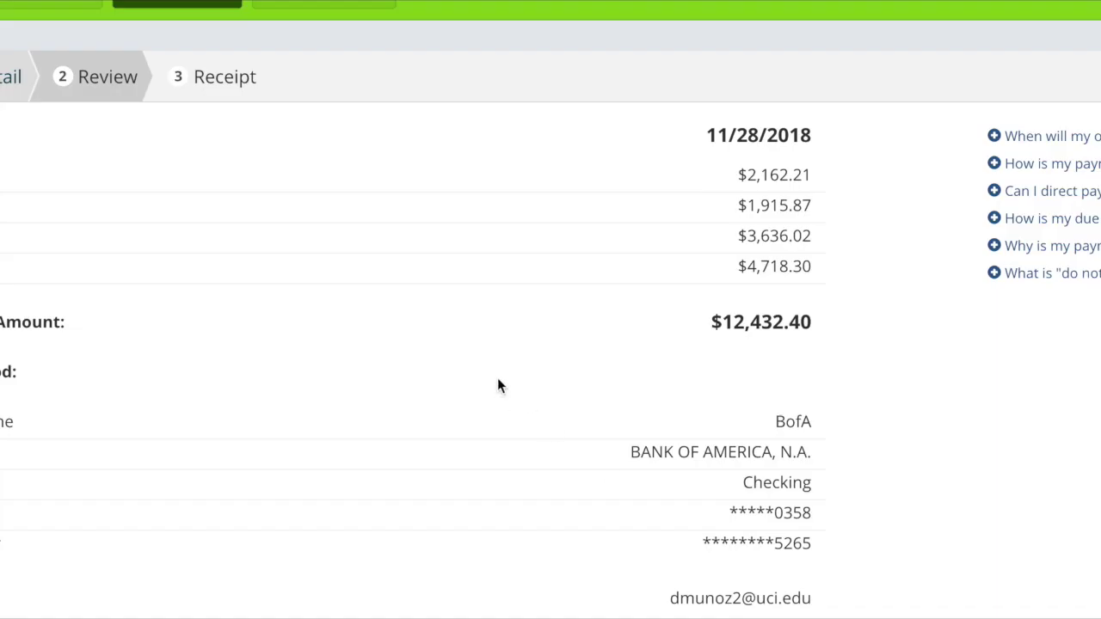
scroll(497, 386, "down", 1)
scroll(501, 387, "down", 1)
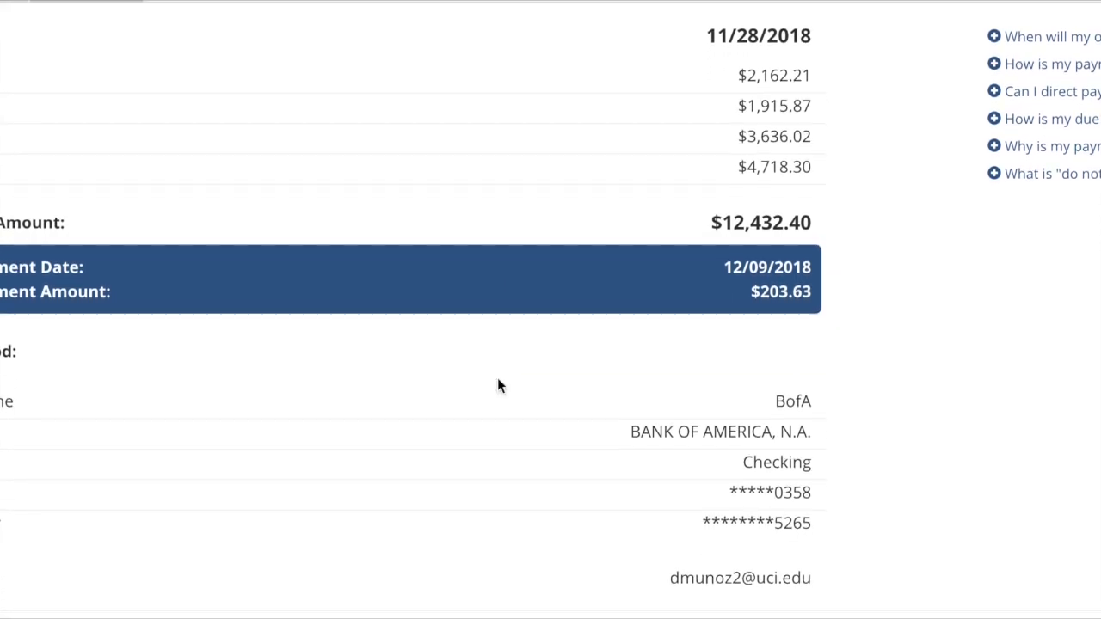
scroll(497, 386, "down", 2)
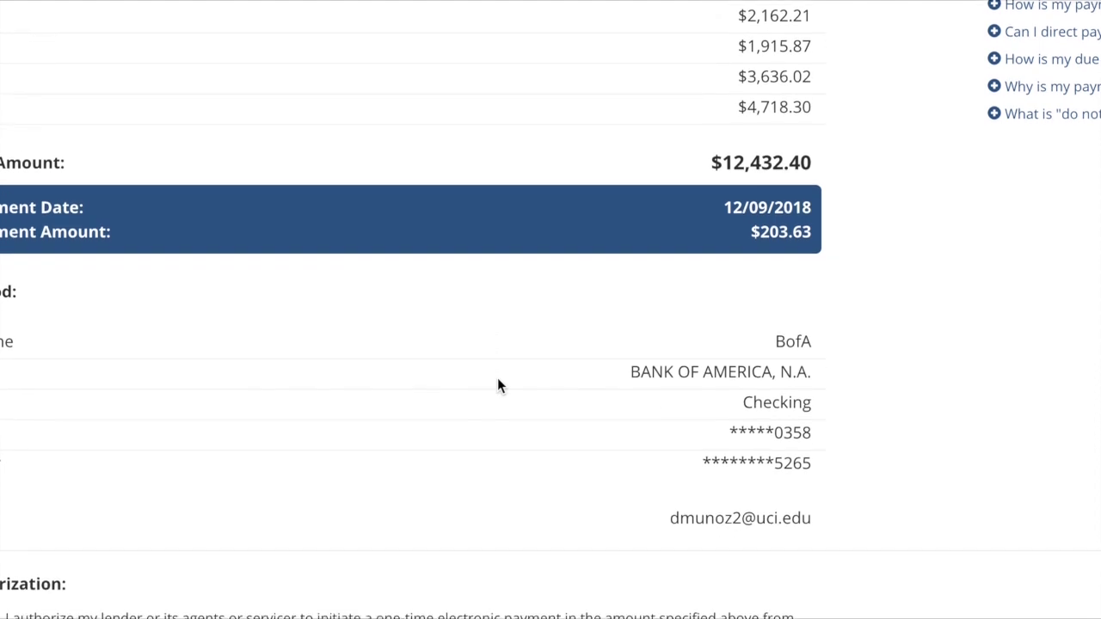
scroll(497, 386, "down", 5)
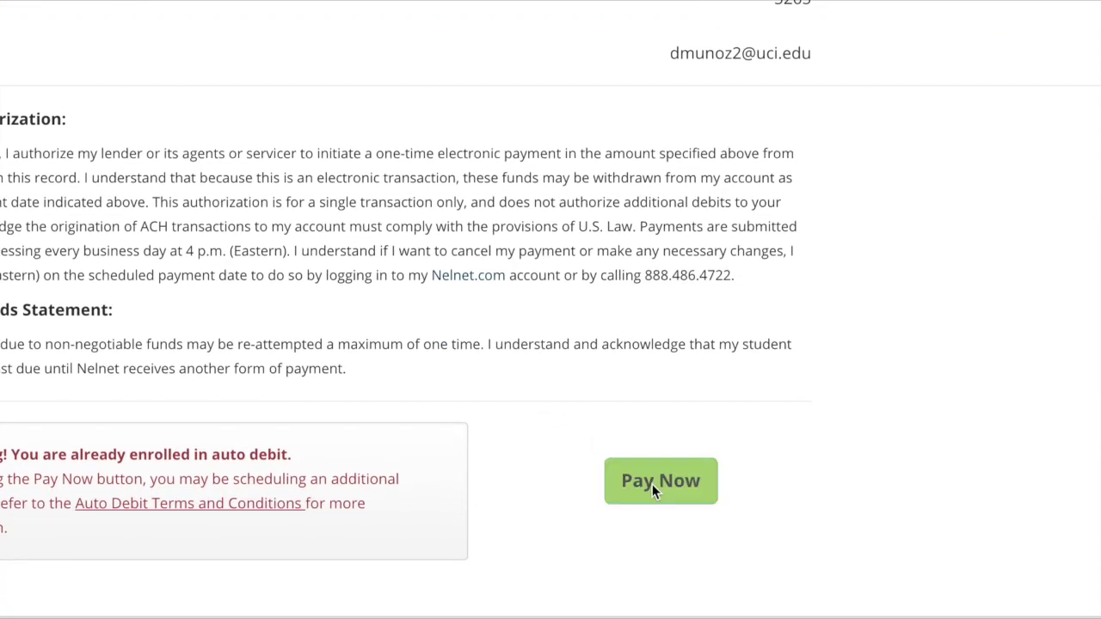
left_click(653, 482)
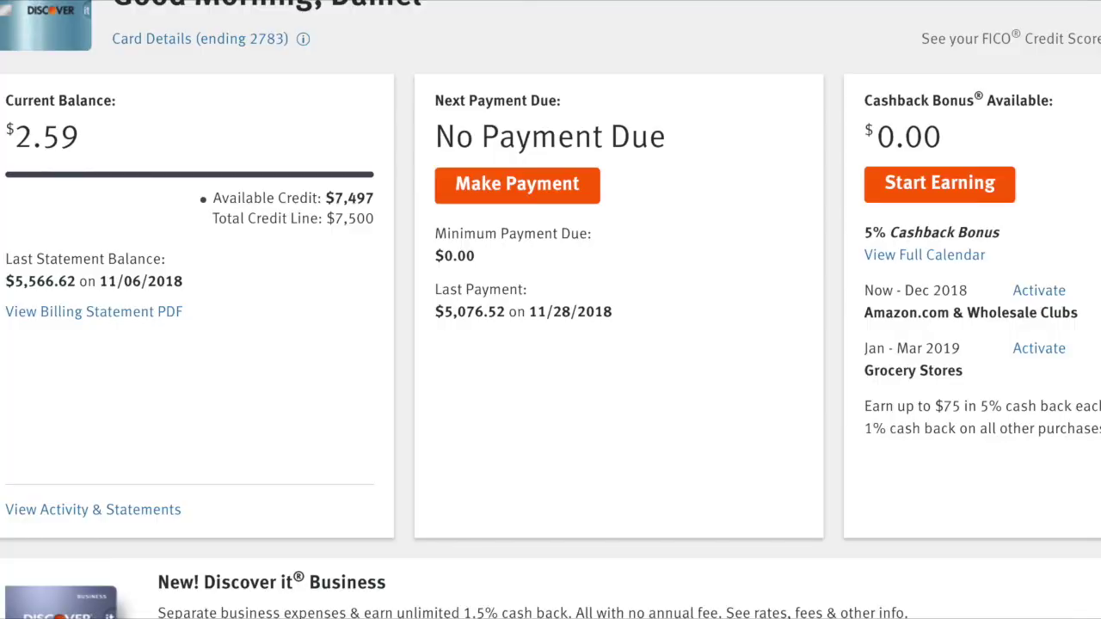
Check Discover's dashboard: $2.59 balance, $7,497 available credit, no payment due.
left_click_drag(845, 460, 393, 135)
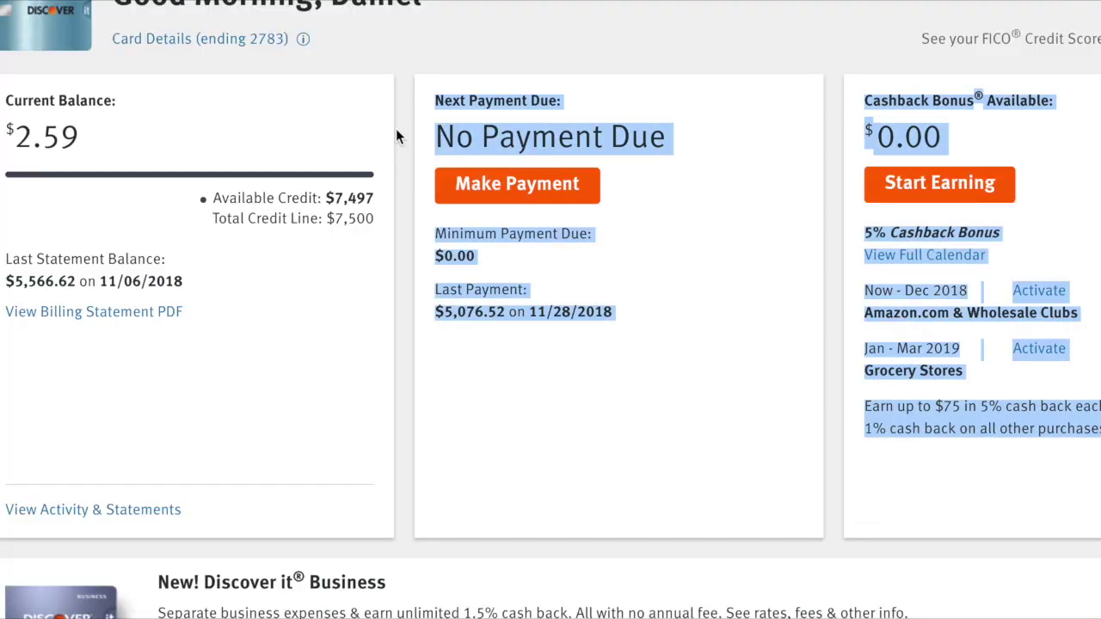
left_click(67, 135)
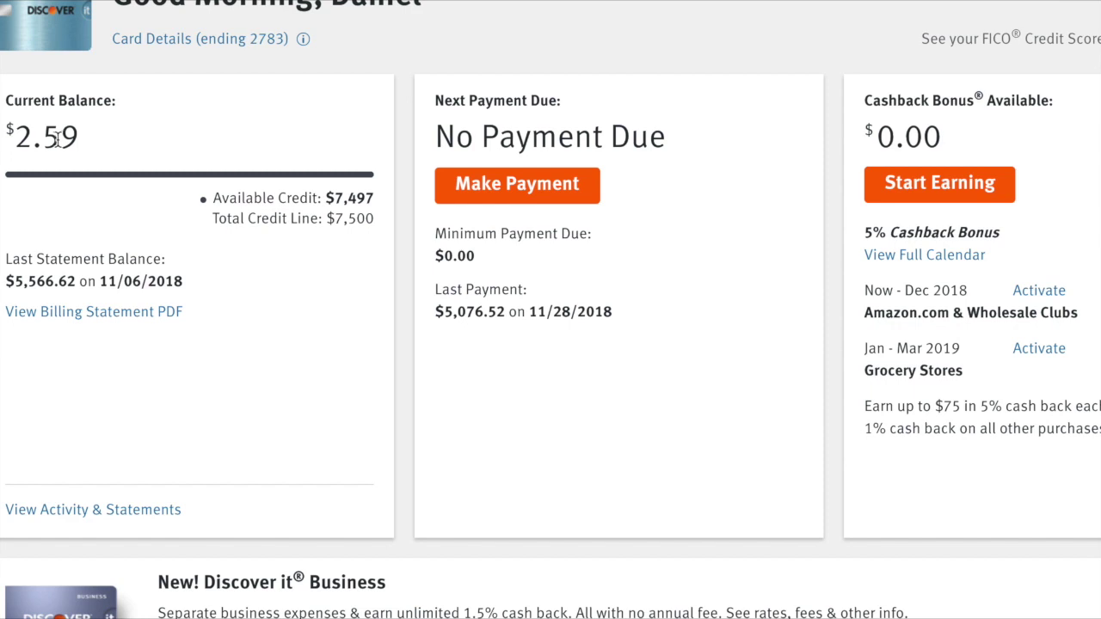